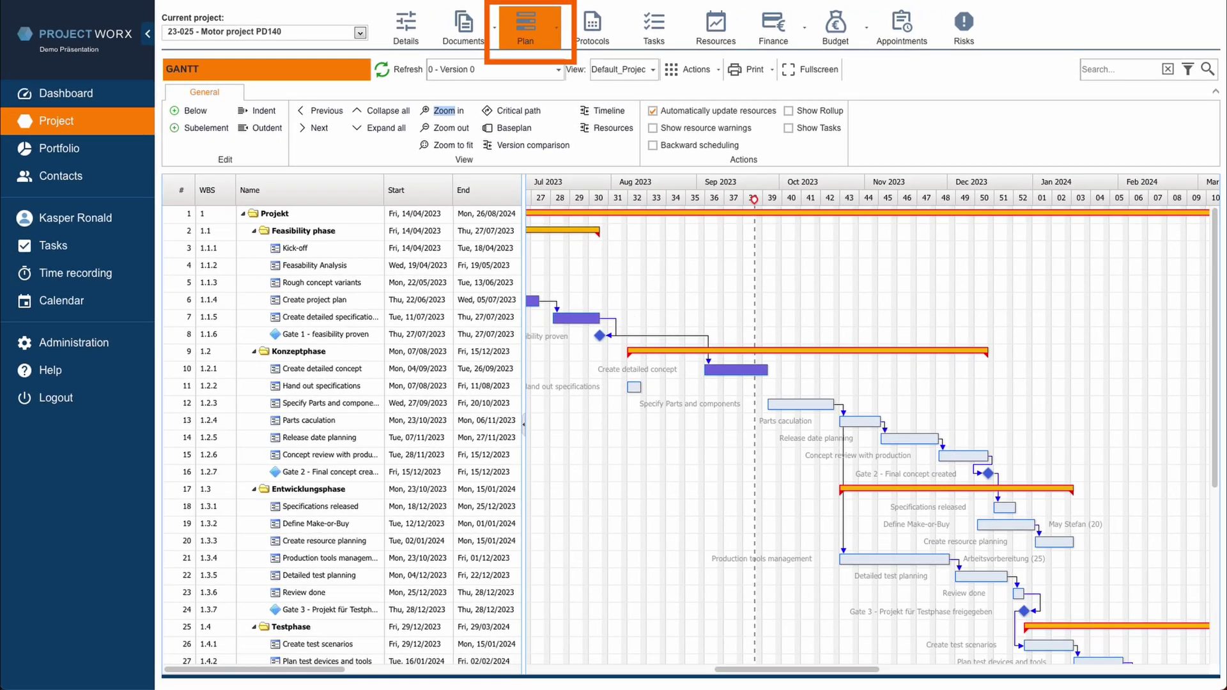
# Step: Start a resource request for the Specify Parts and components work package with team Prototypen MA and 40 hours
pyautogui.click(188, 403)
pyautogui.rightClick(188, 404)
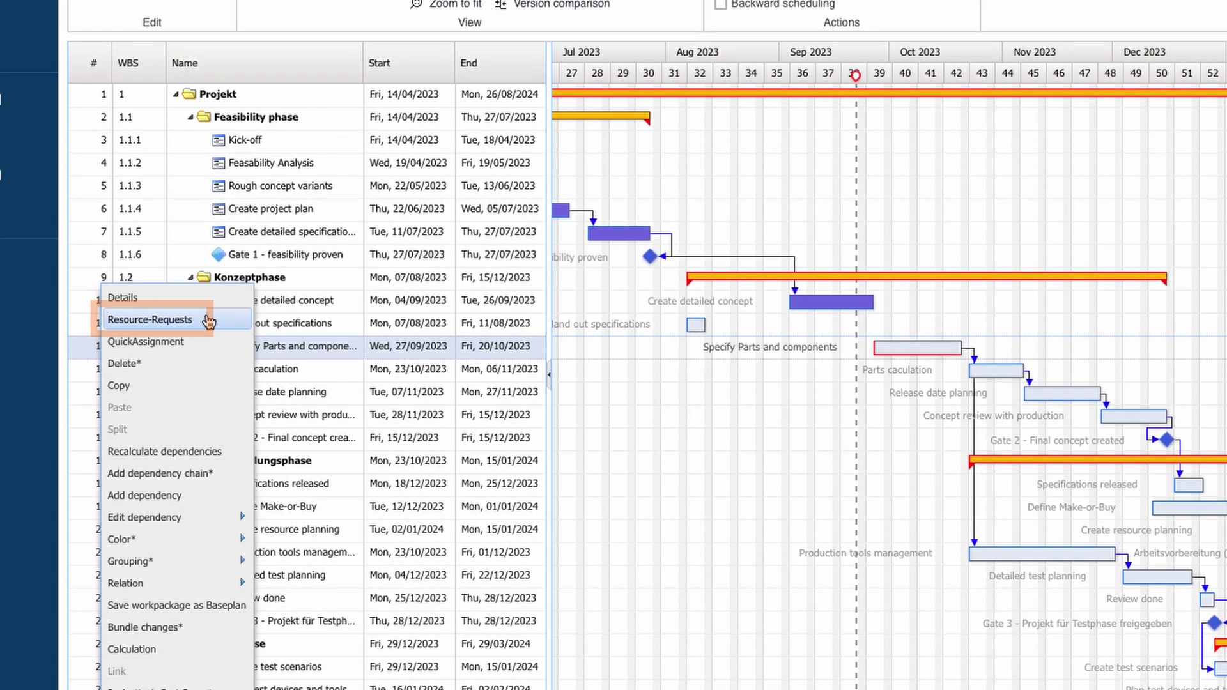
pyautogui.click(209, 290)
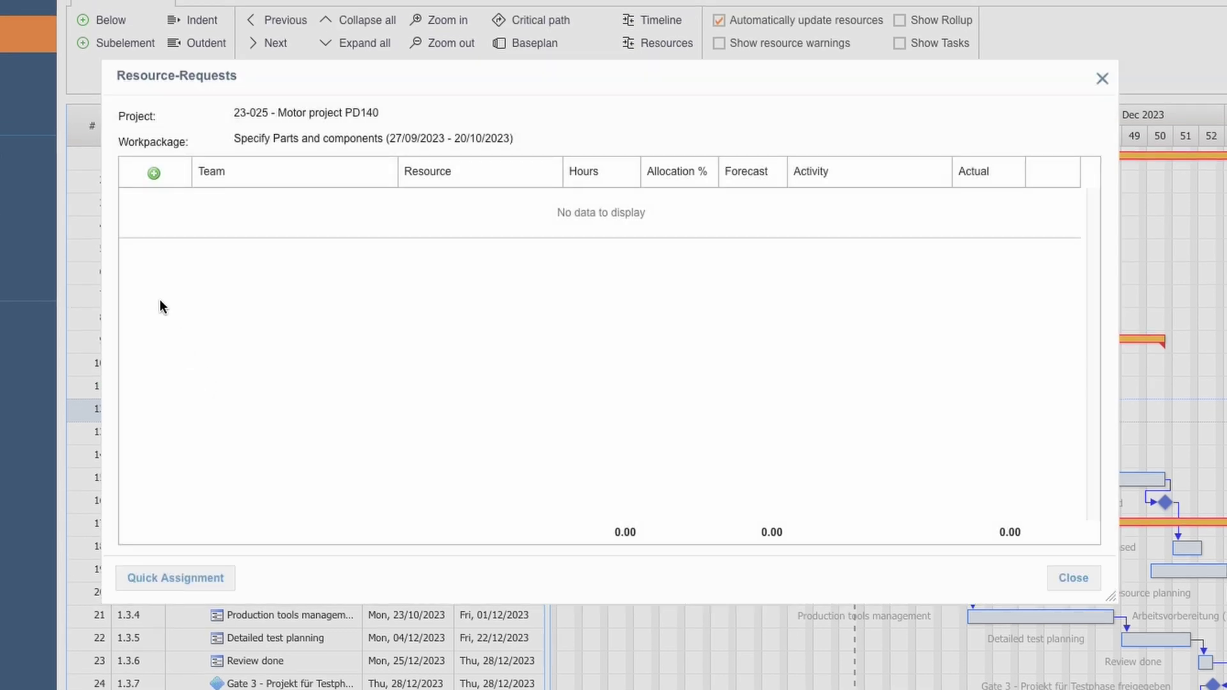
pyautogui.click(154, 173)
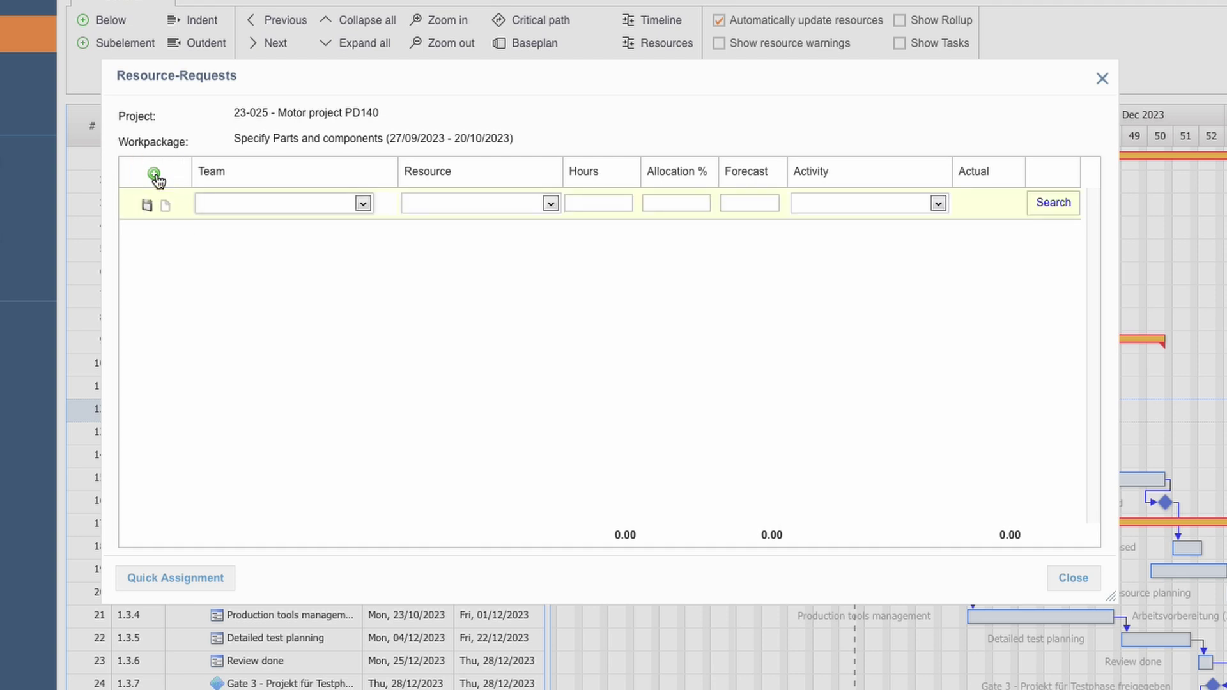
pyautogui.click(211, 205)
pyautogui.write('prototypen ma')
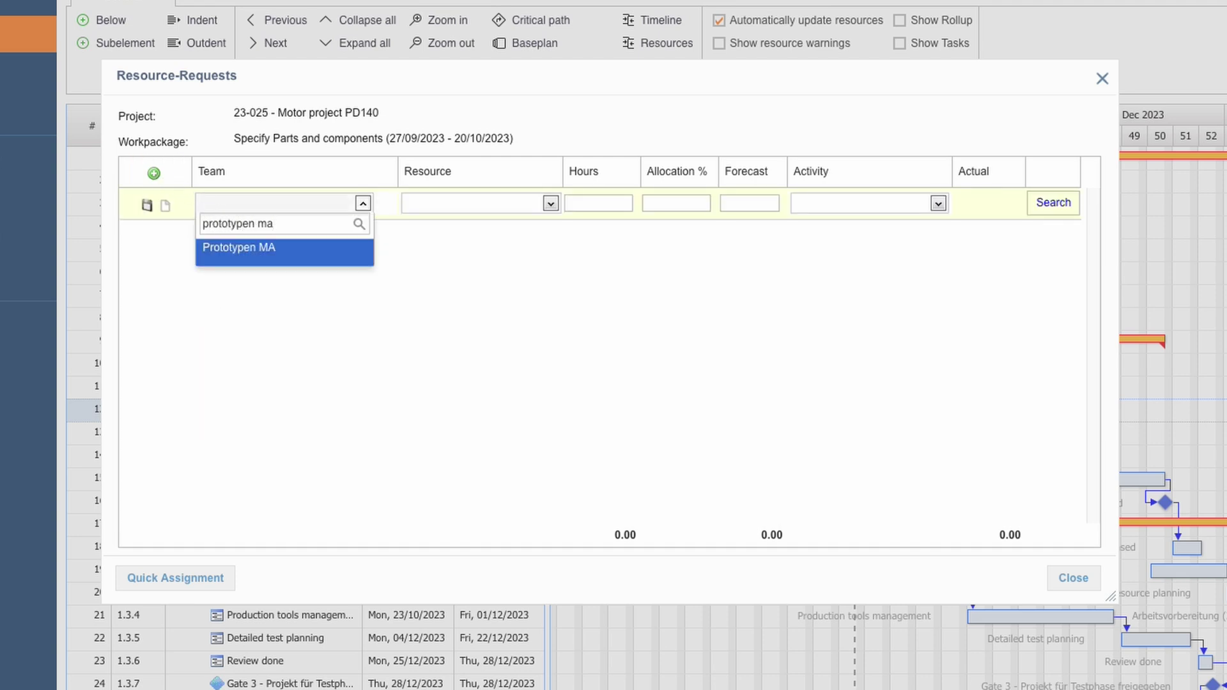
pyautogui.click(234, 249)
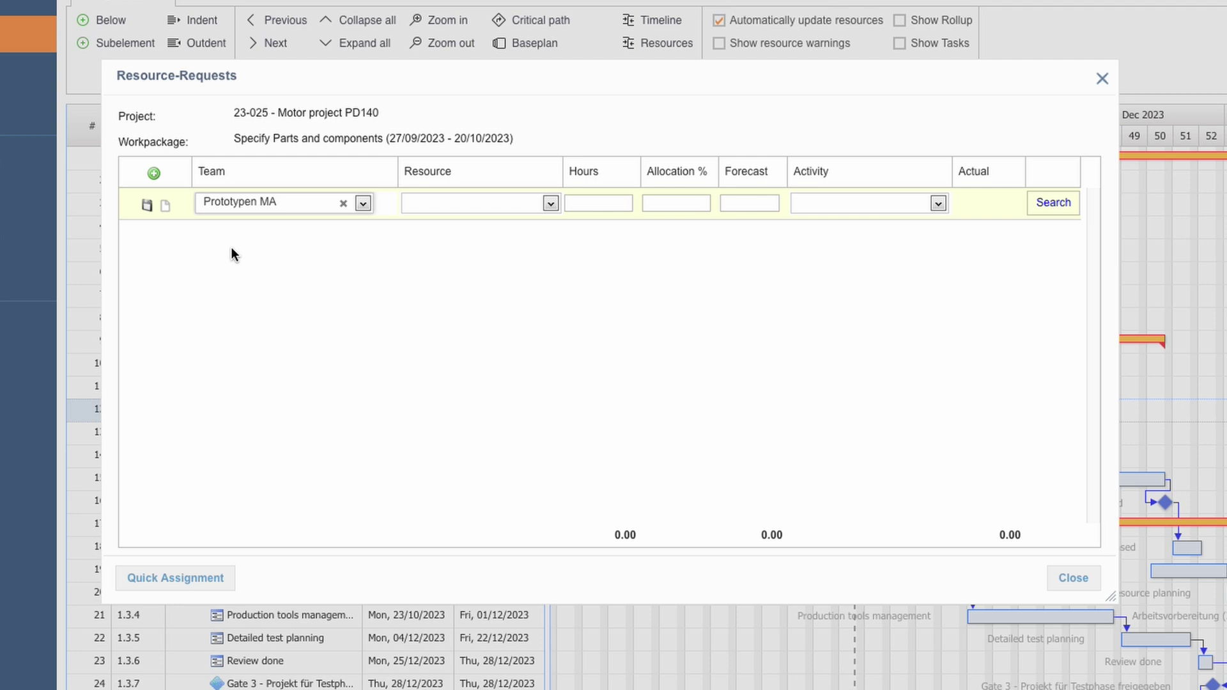
pyautogui.click(586, 206)
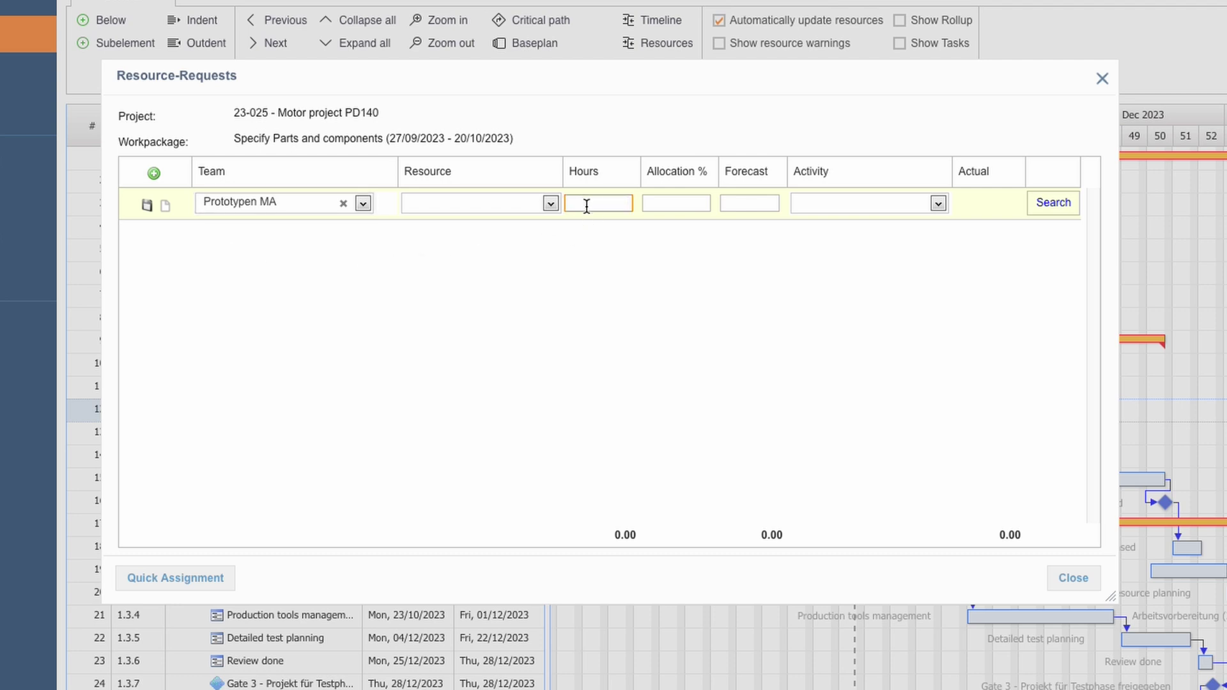
pyautogui.write('40')
pyautogui.click(601, 246)
# Step: Assign the first listed Prototypen MA employee to the resource request and save it
pyautogui.click(551, 204)
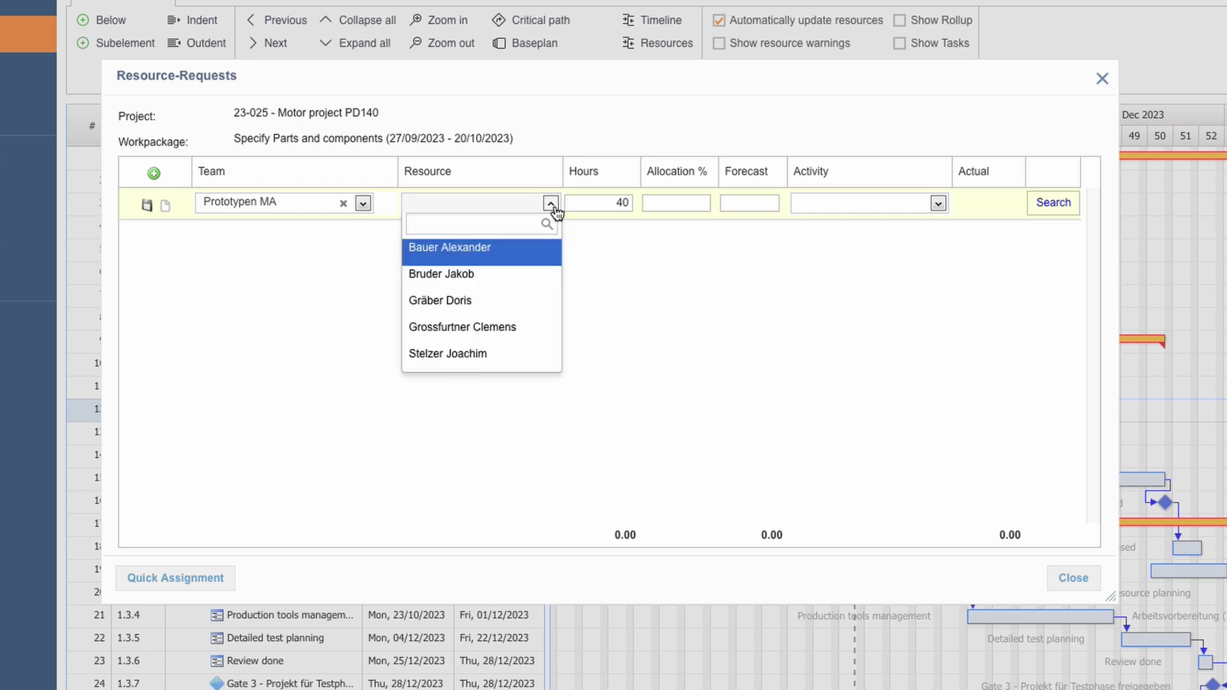
pyautogui.click(483, 254)
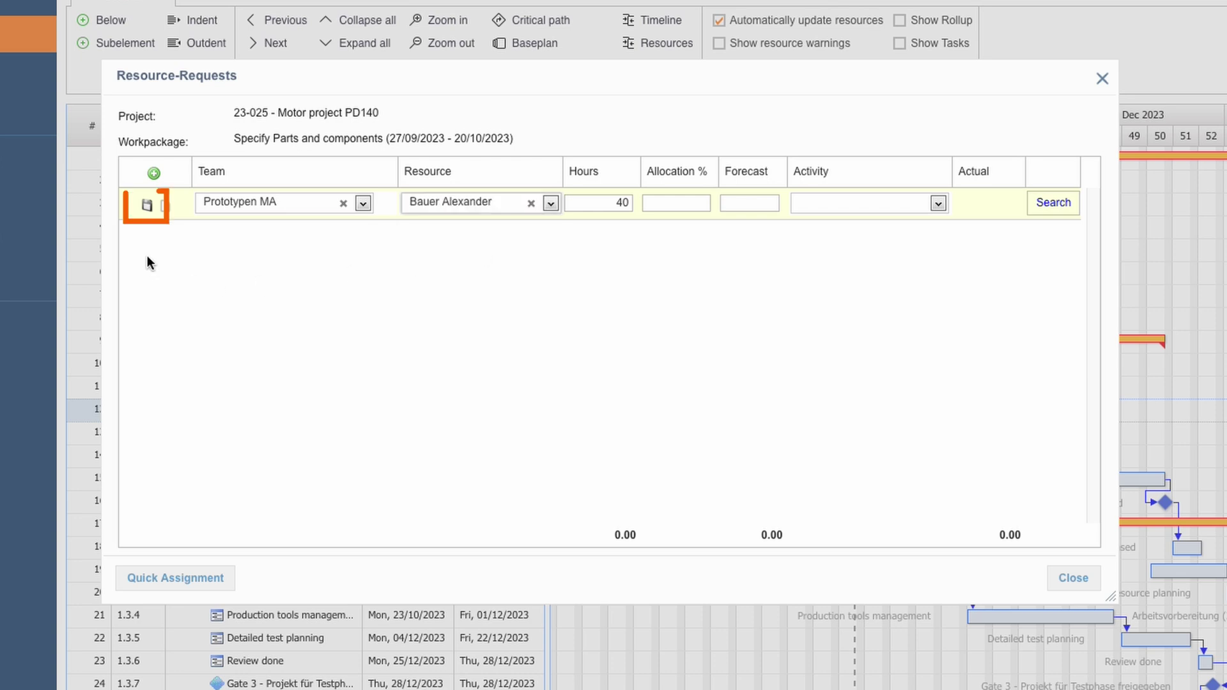
pyautogui.click(147, 205)
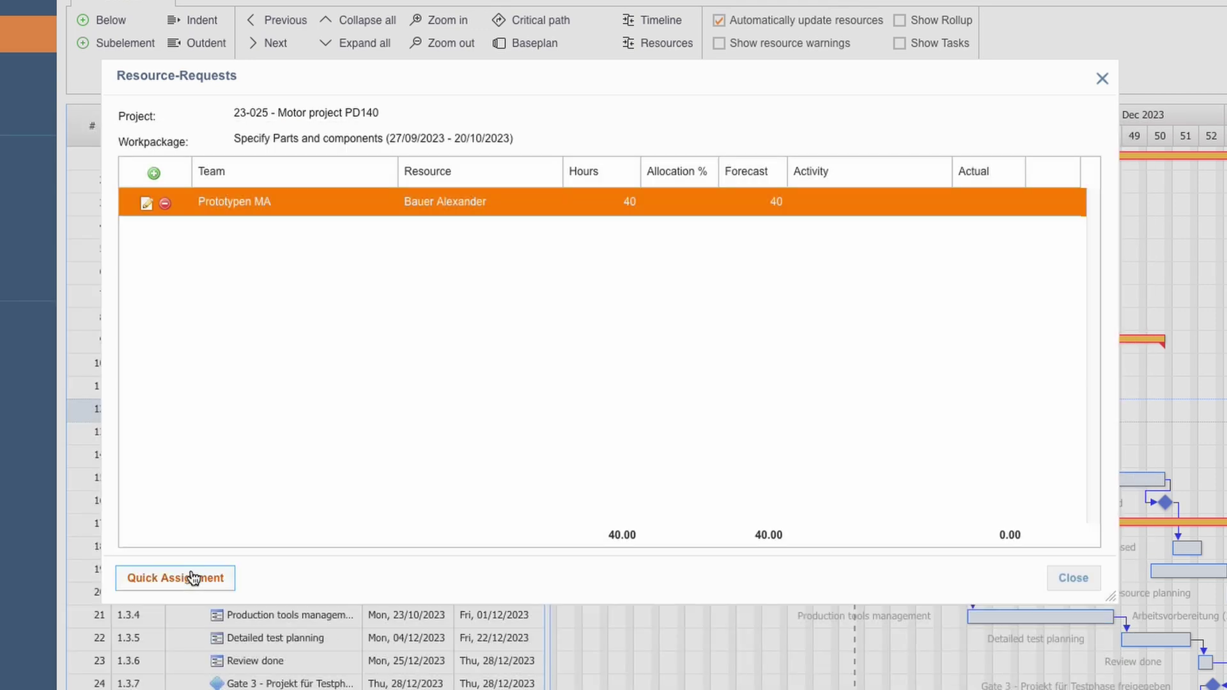
# Step: Use Quick Assignment to add the Teamleitung employee and the second Electronics employee to the work package's resource requests
pyautogui.click(193, 578)
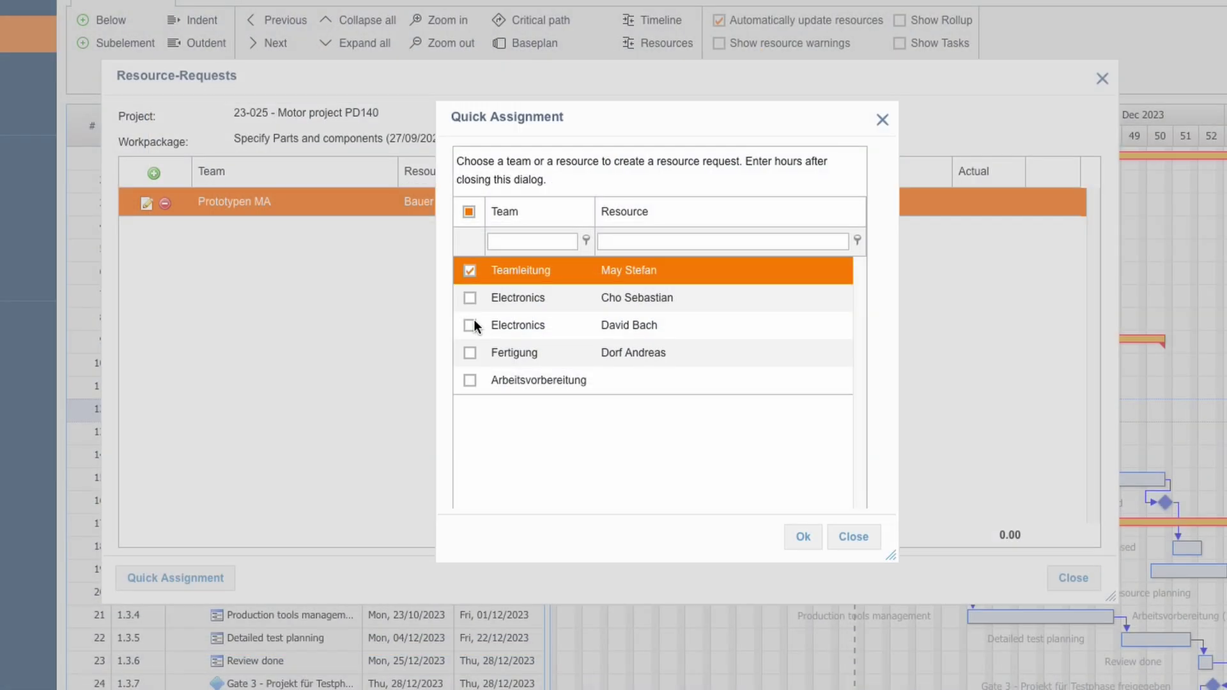
pyautogui.click(471, 325)
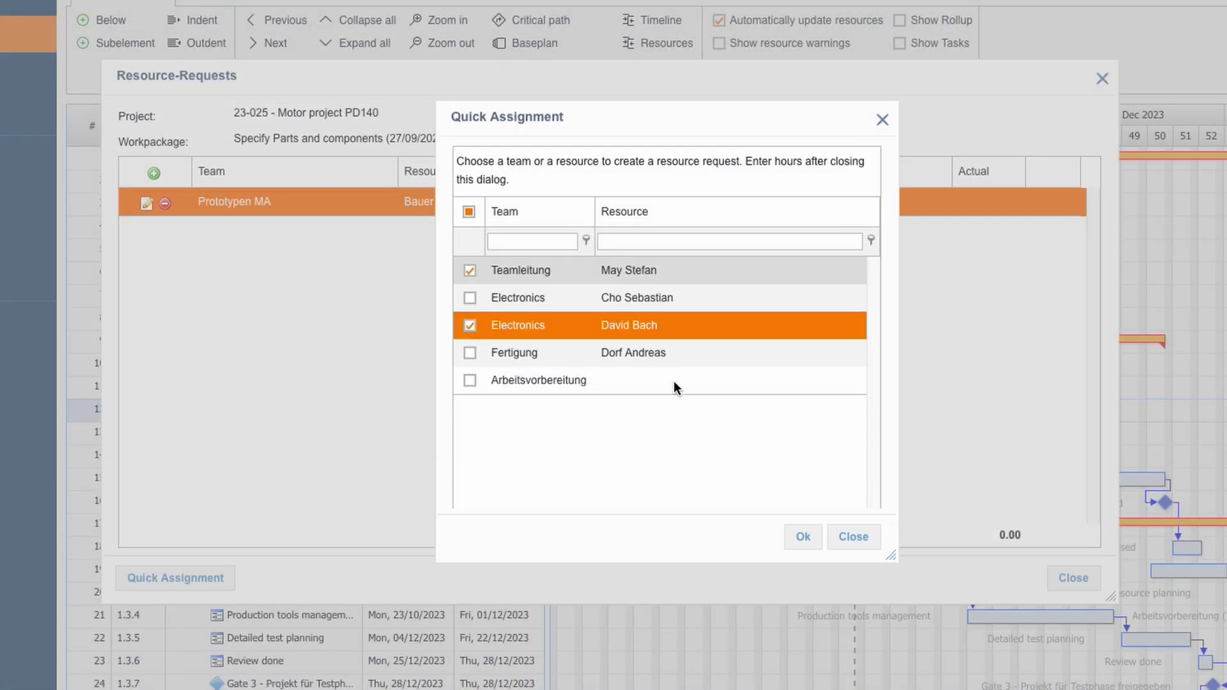
pyautogui.click(804, 538)
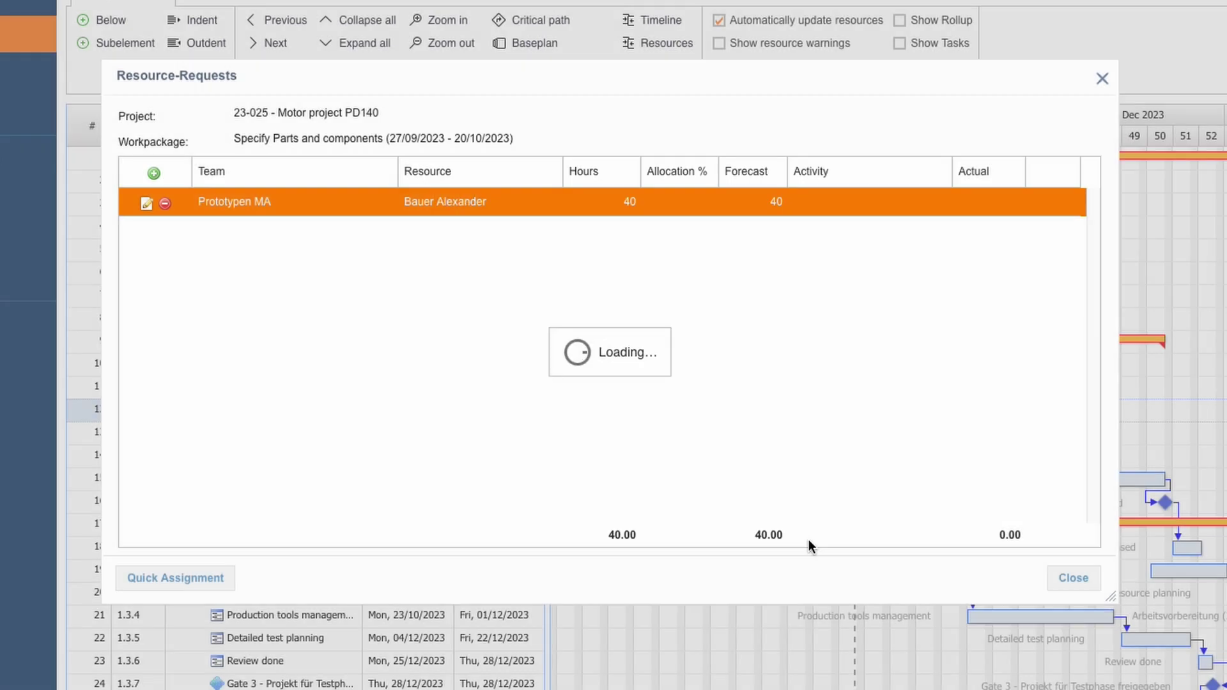
# Step: Set the requested hours to 10 for the Teamleitung employee and 30 for the Electronics employee, and close the resource requests
pyautogui.doubleClick(620, 241)
pyautogui.write('10')
pyautogui.doubleClick(620, 262)
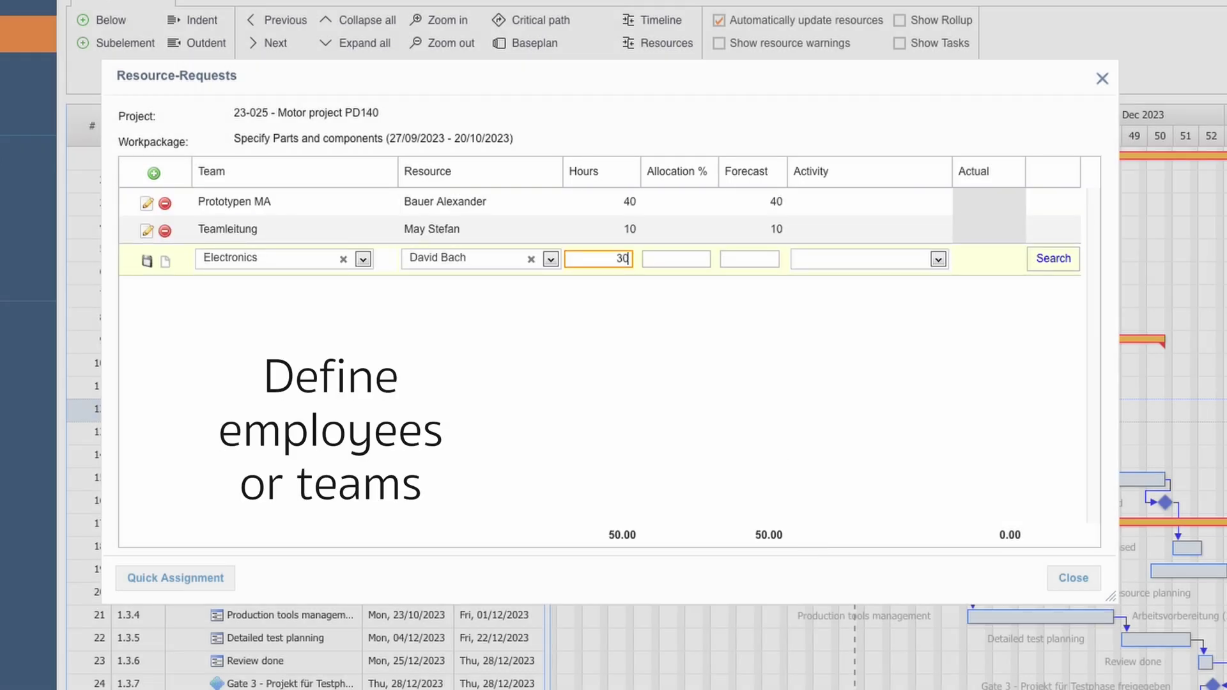
pyautogui.write('30')
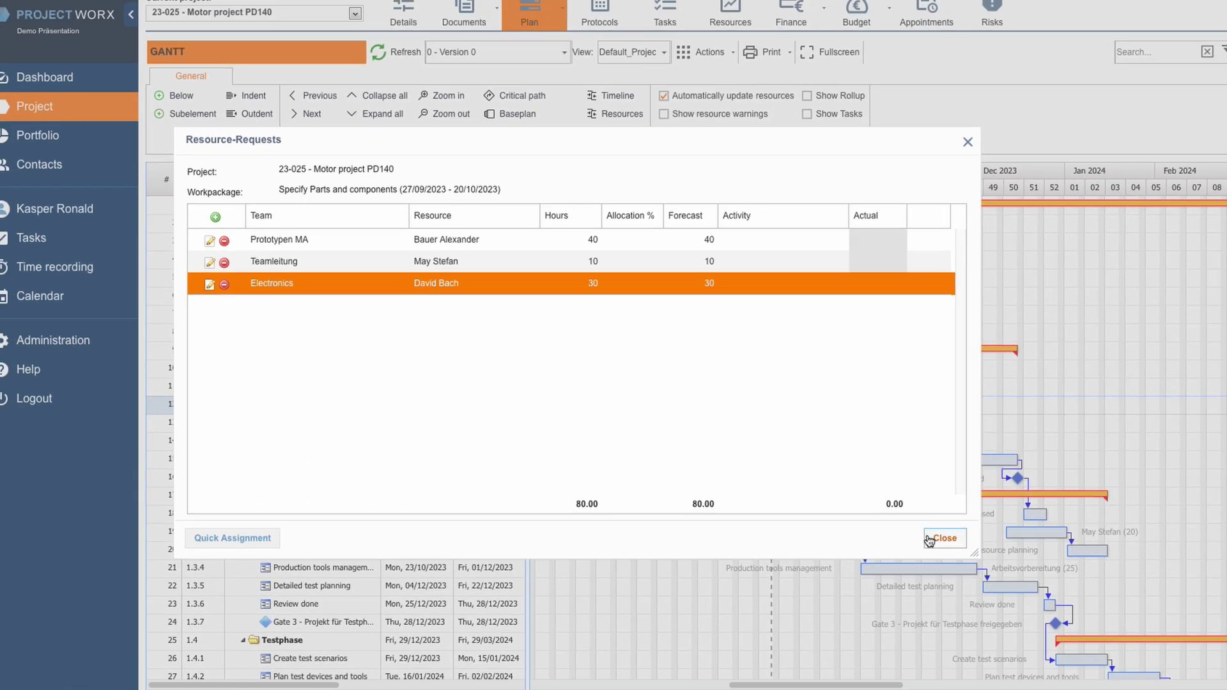
pyautogui.click(1064, 578)
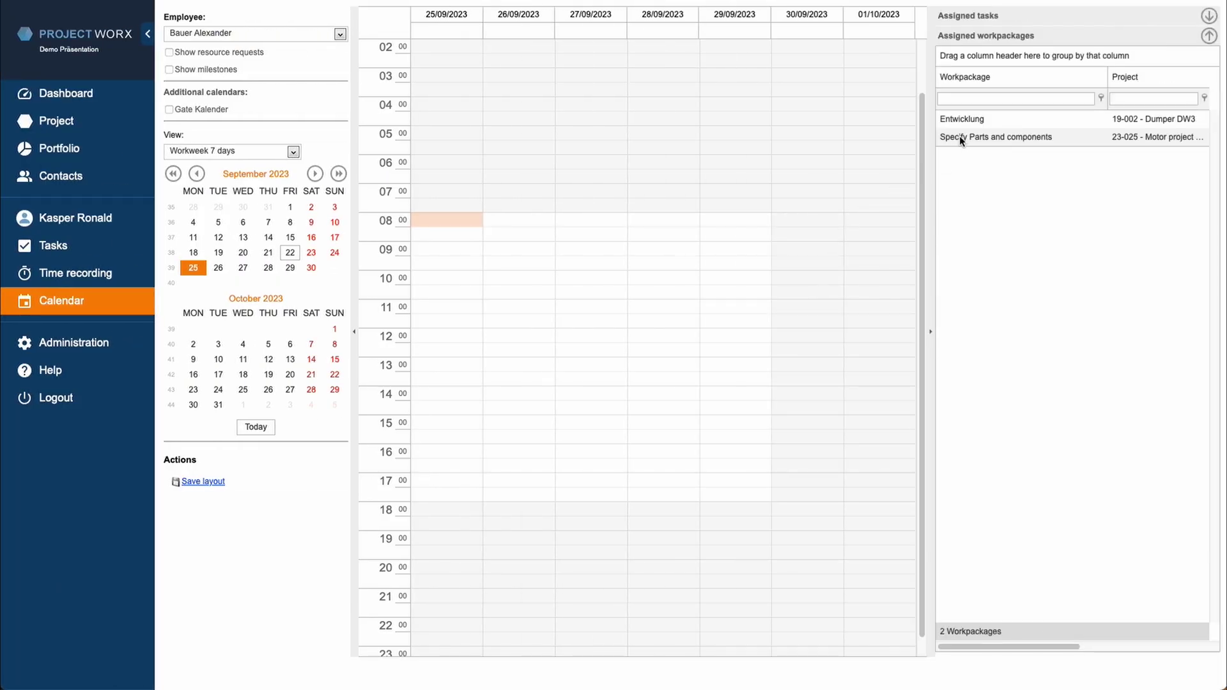
# Step: Record time on Specify Parts and components in the employee's calendar on 25/09/2023 from 08:00 with a duration of 2
pyautogui.moveTo(960, 137); pyautogui.dragTo(421, 218)
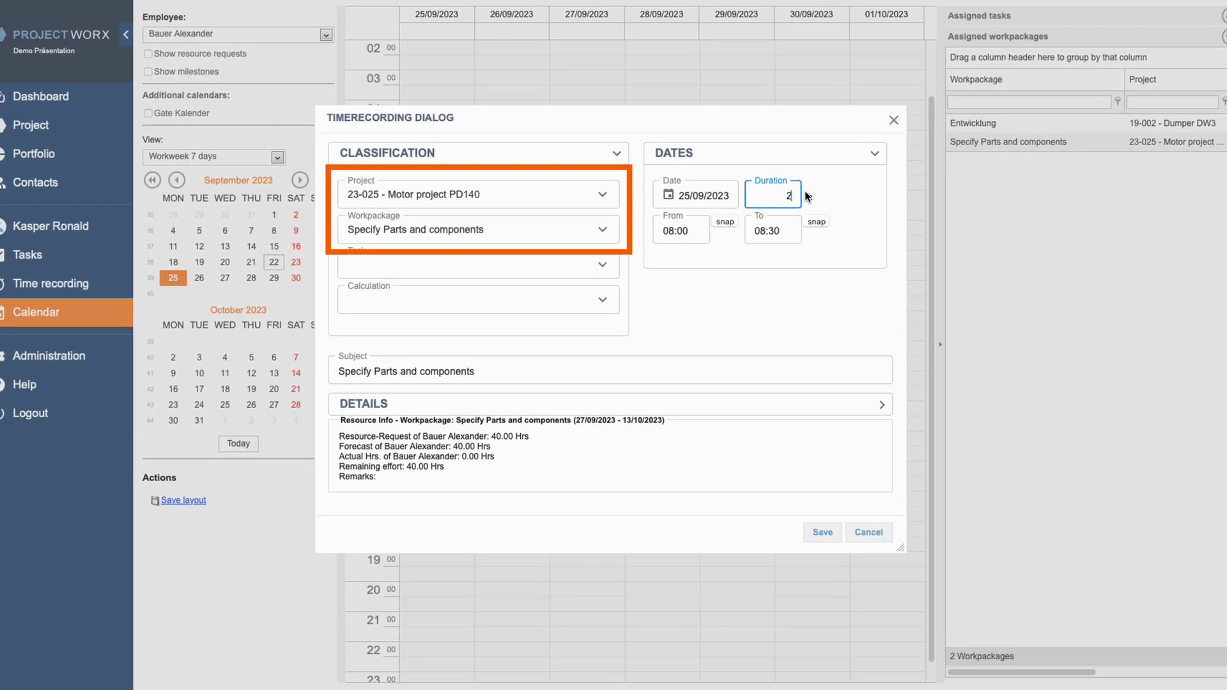
pyautogui.click(847, 642)
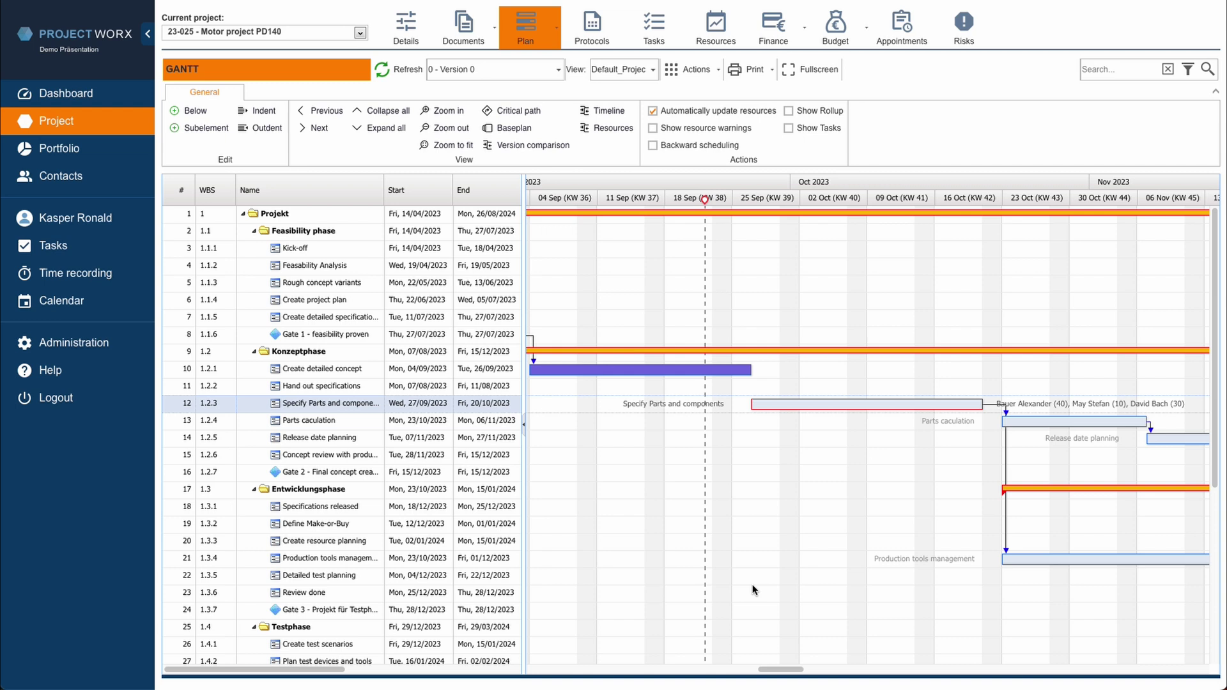
# Step: Display the resource utilization below the project's Gantt chart
pyautogui.click(607, 134)
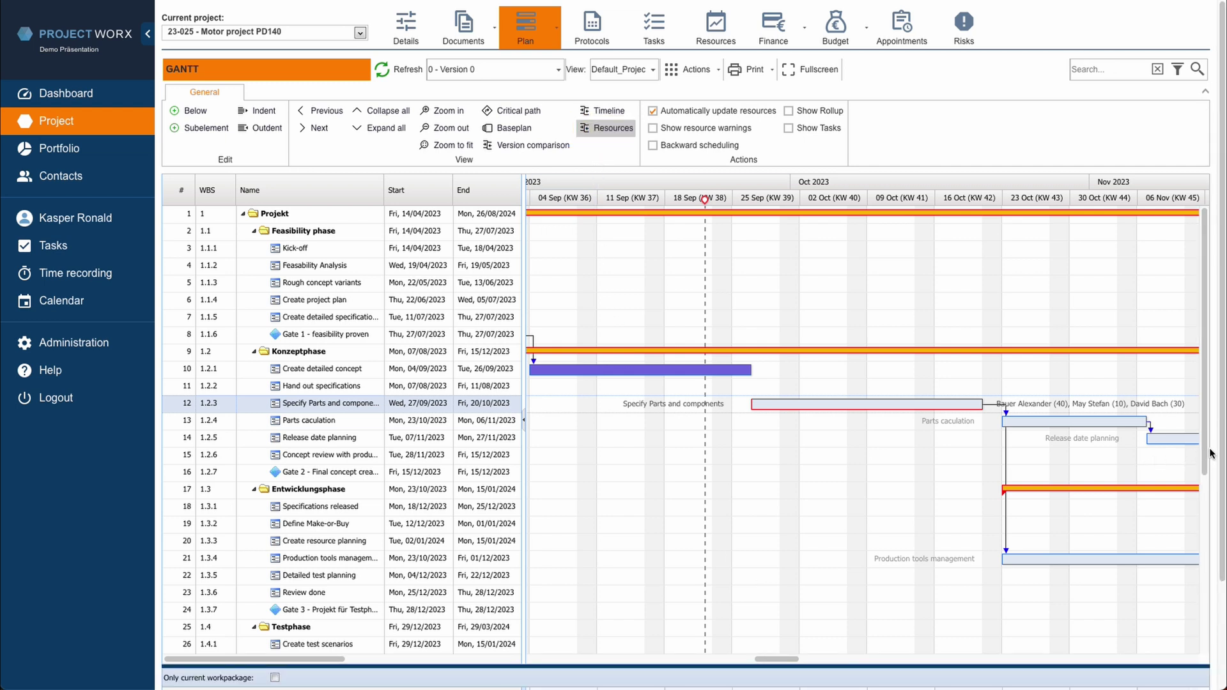
pyautogui.scroll(-1, 1224, 473)
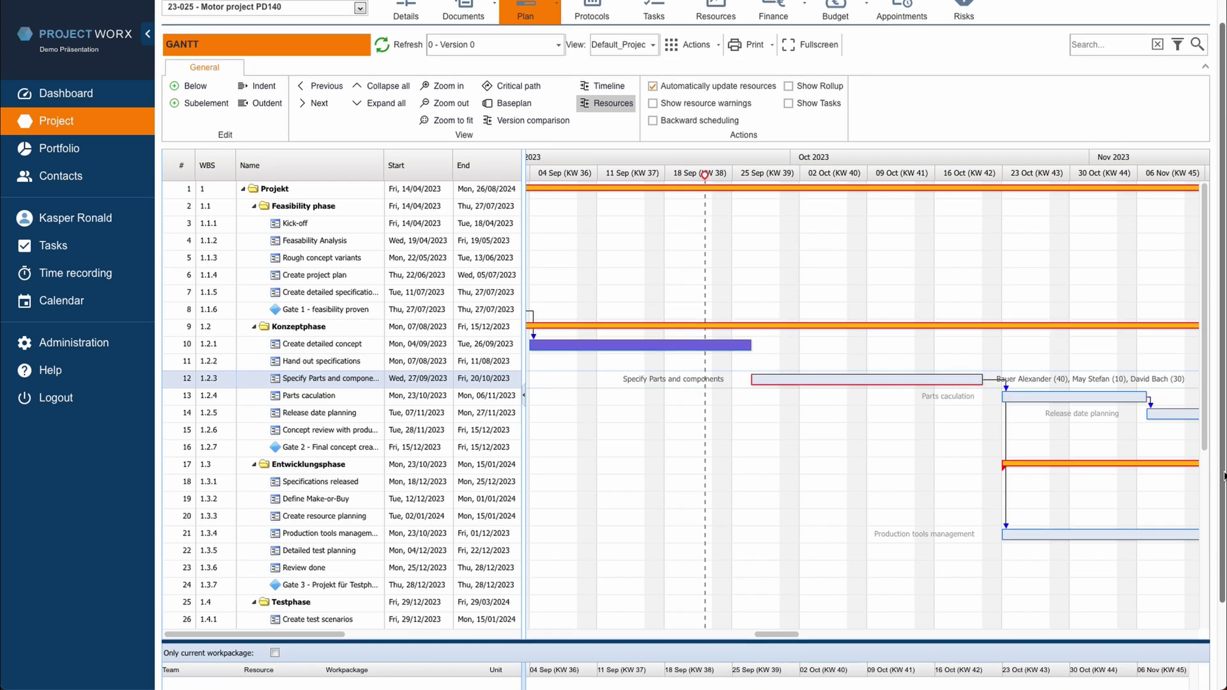
pyautogui.scroll(-4, 1224, 476)
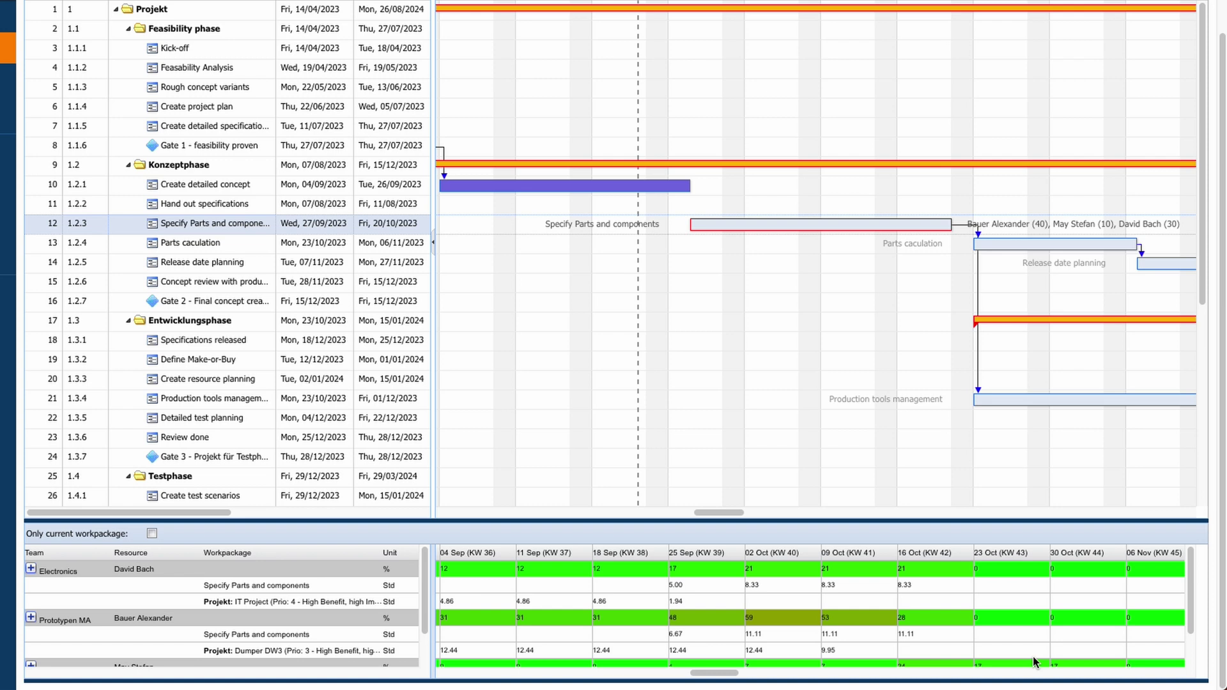
# Step: Set the Electronics employee's week 39 hours on Specify Parts and components to 16 and shorten the work package to end on 13/10/2023
pyautogui.doubleClick(721, 588)
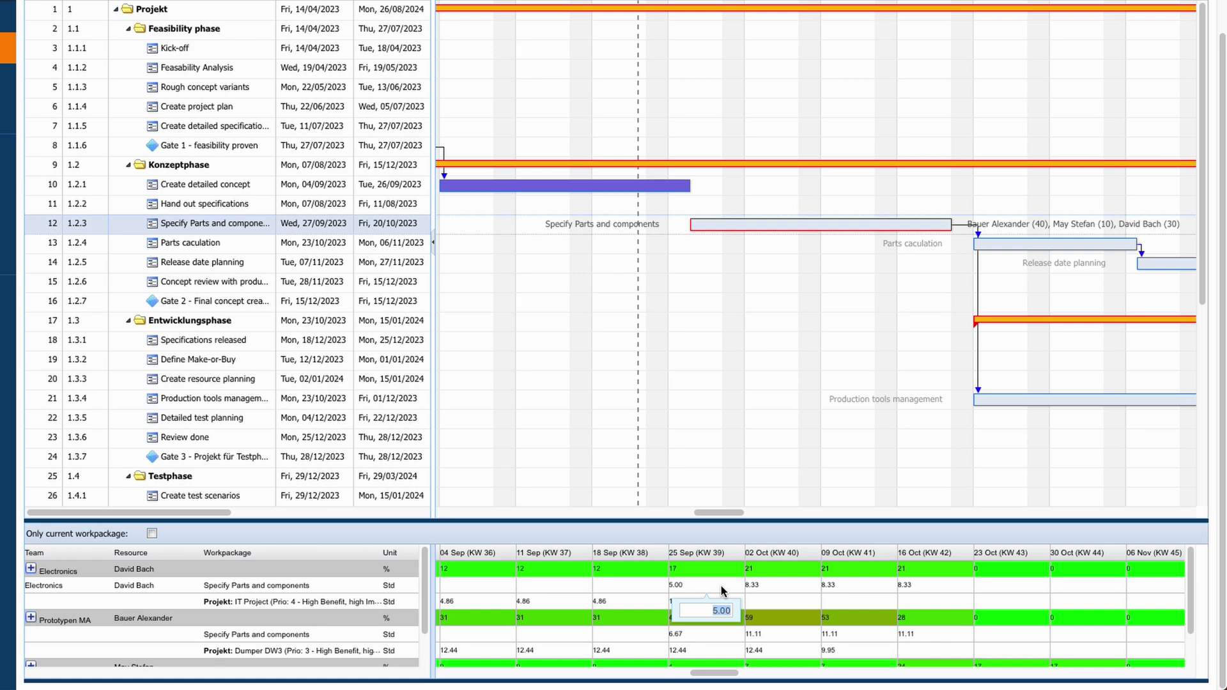
pyautogui.write('16')
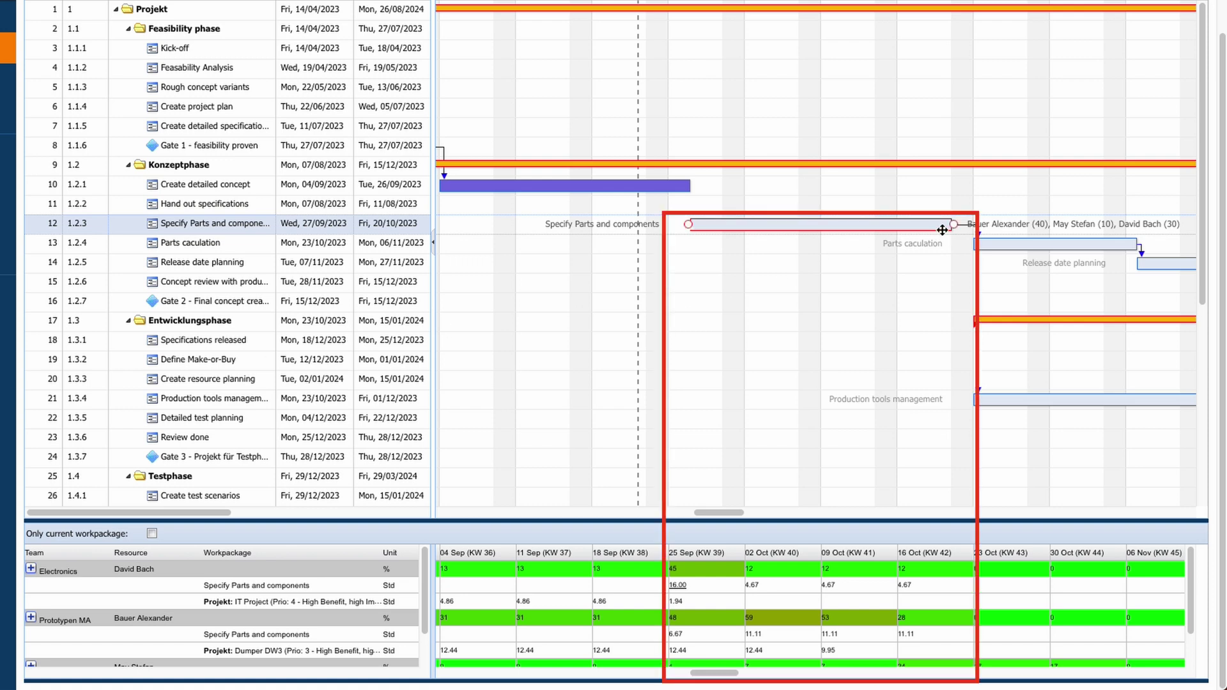
pyautogui.moveTo(949, 225); pyautogui.dragTo(870, 231)
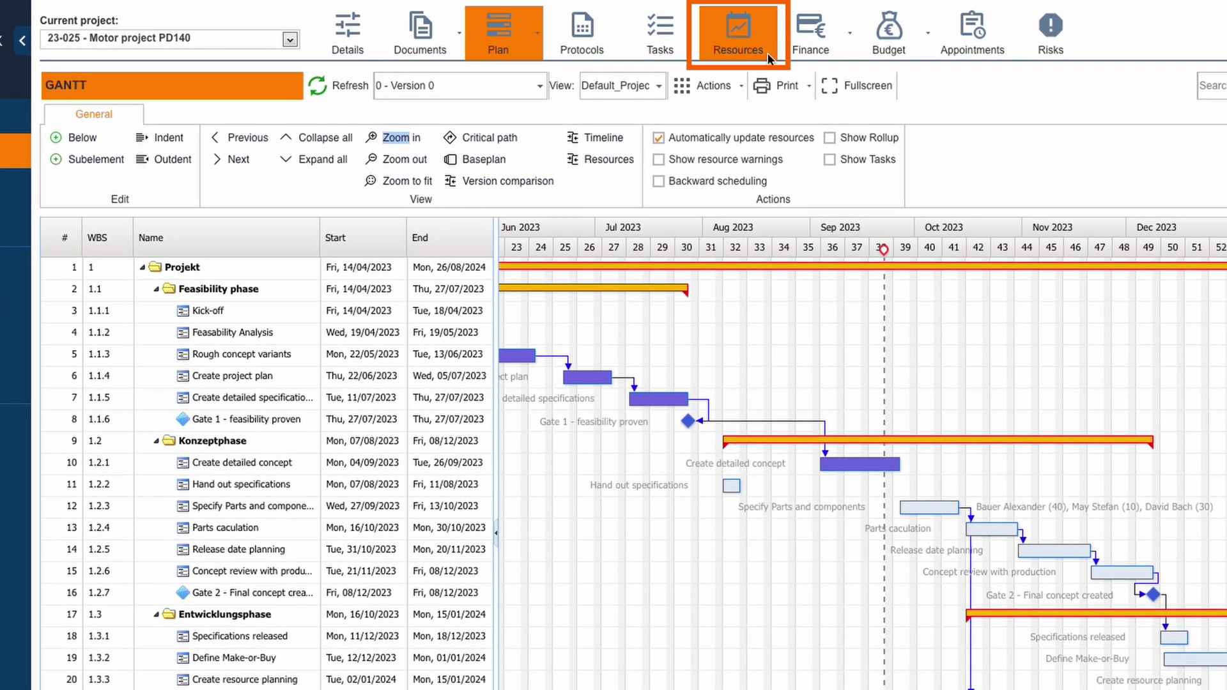
# Step: Open the project's resource overview, enlarge the resource list to show every team, and review the available filter options
pyautogui.click(767, 50)
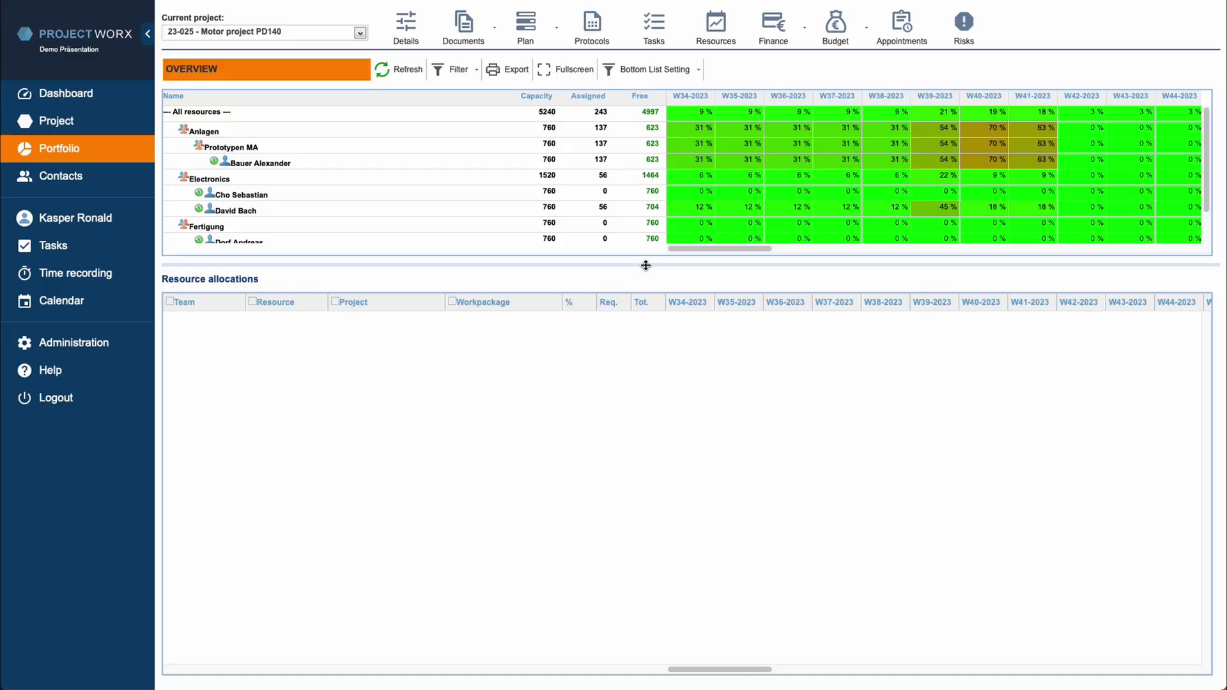
pyautogui.moveTo(646, 263); pyautogui.dragTo(646, 313)
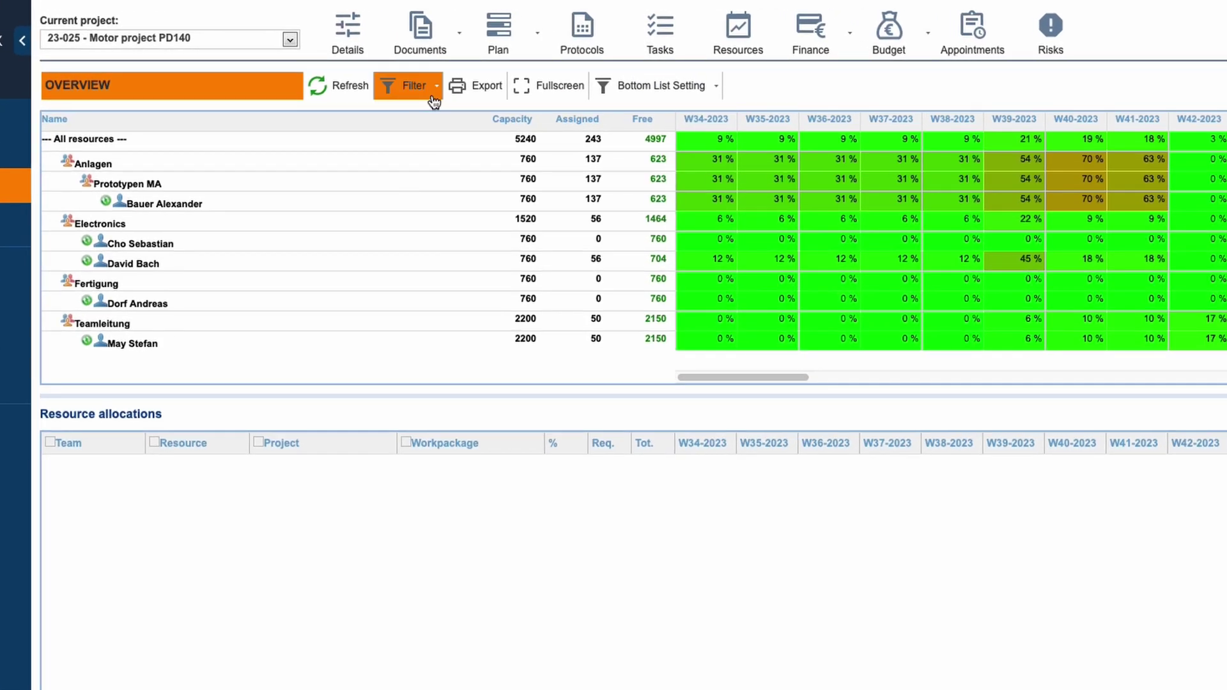
pyautogui.click(473, 72)
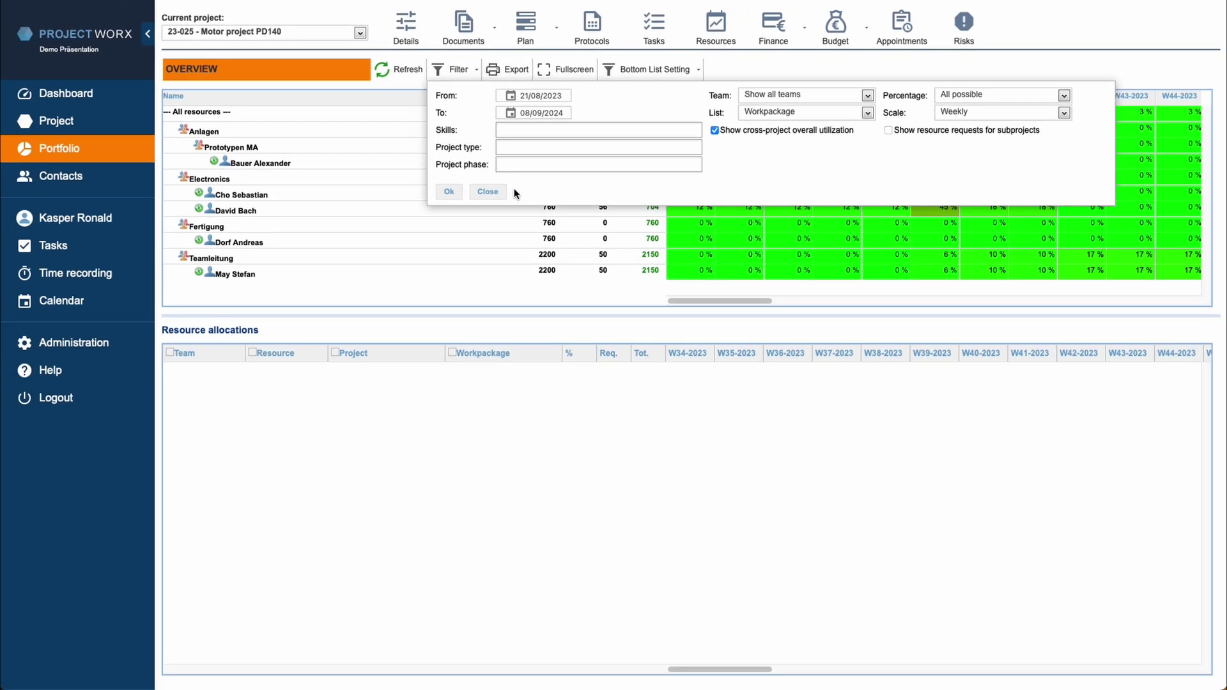
pyautogui.click(462, 241)
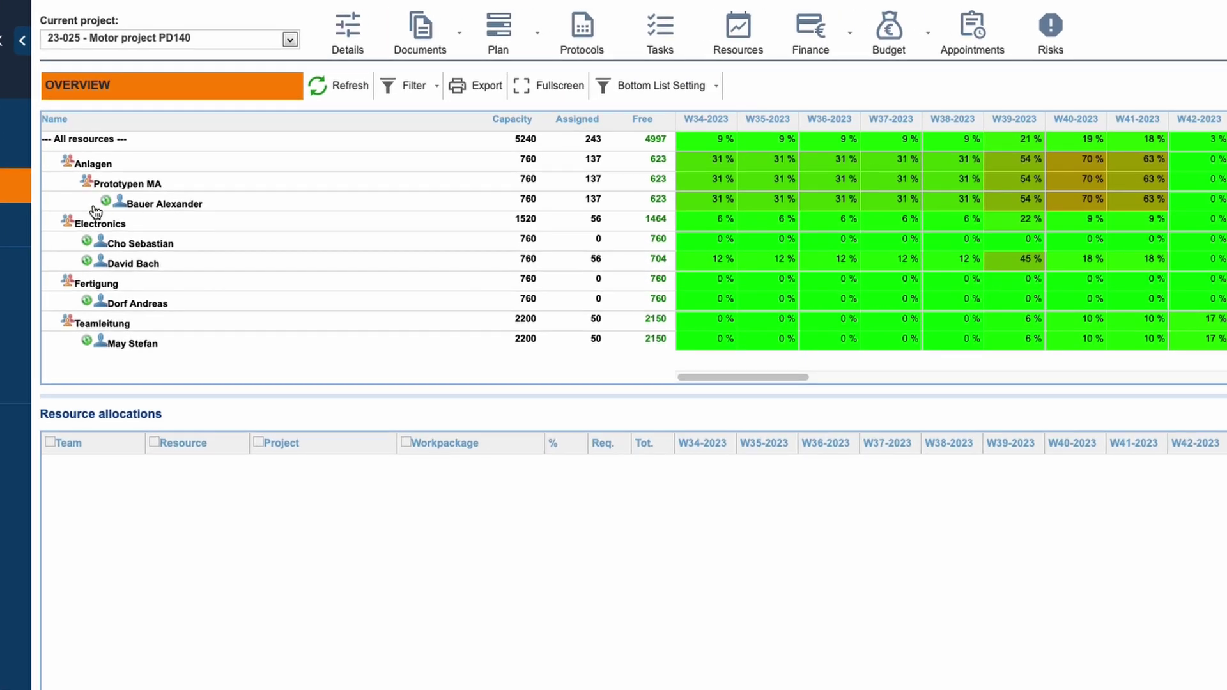
# Step: List the Prototypen MA employee's allocations and set the W39-2023 hours for Motor project PD140 to 15
pyautogui.click(191, 168)
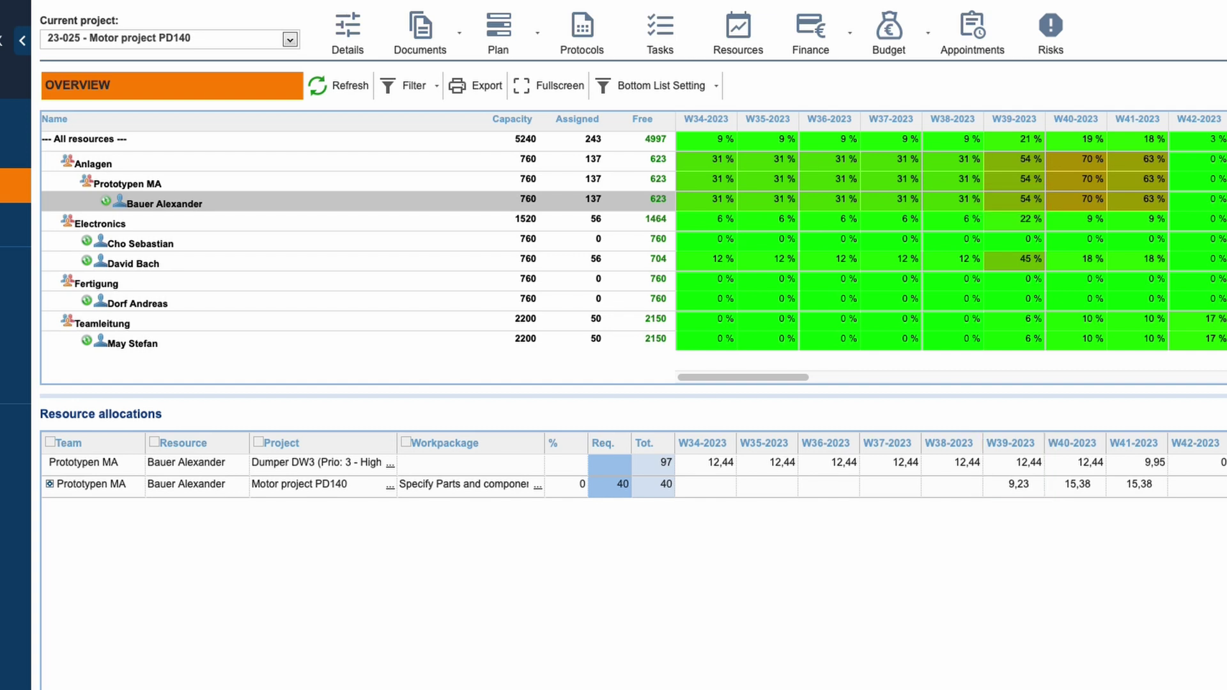
pyautogui.click(1007, 489)
pyautogui.write('15')
pyautogui.press('Return')
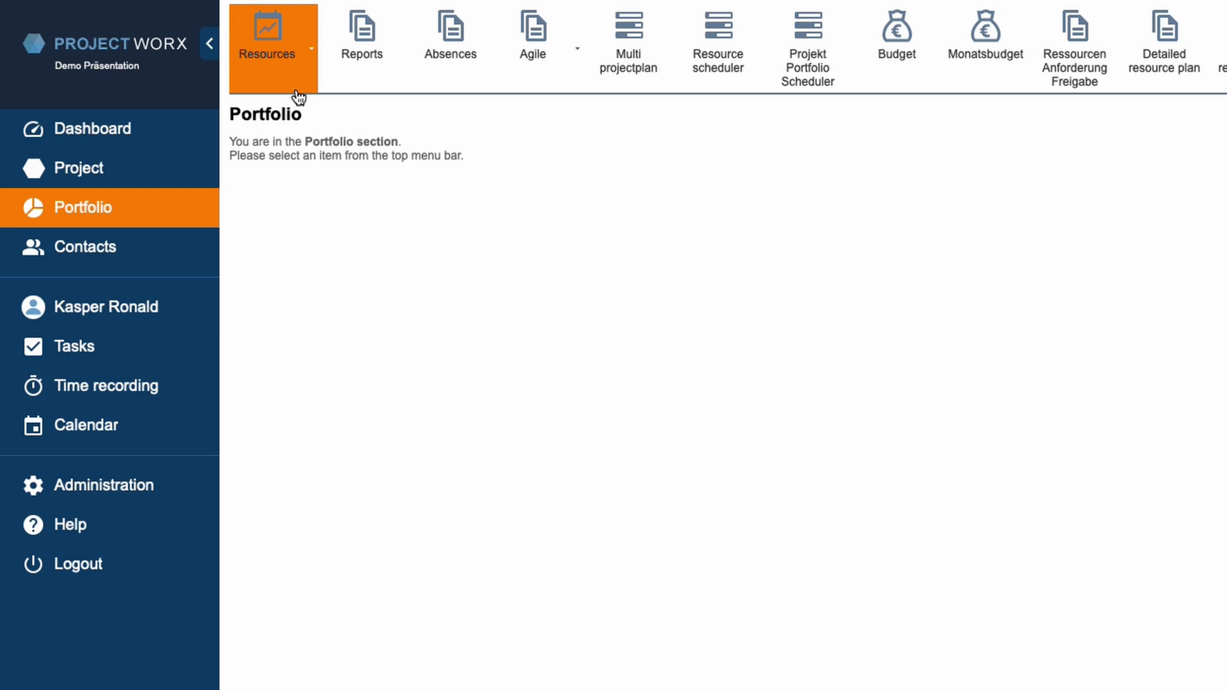
# Step: View the portfolio-wide resource overview and open the graphical overview of resources
pyautogui.click(313, 68)
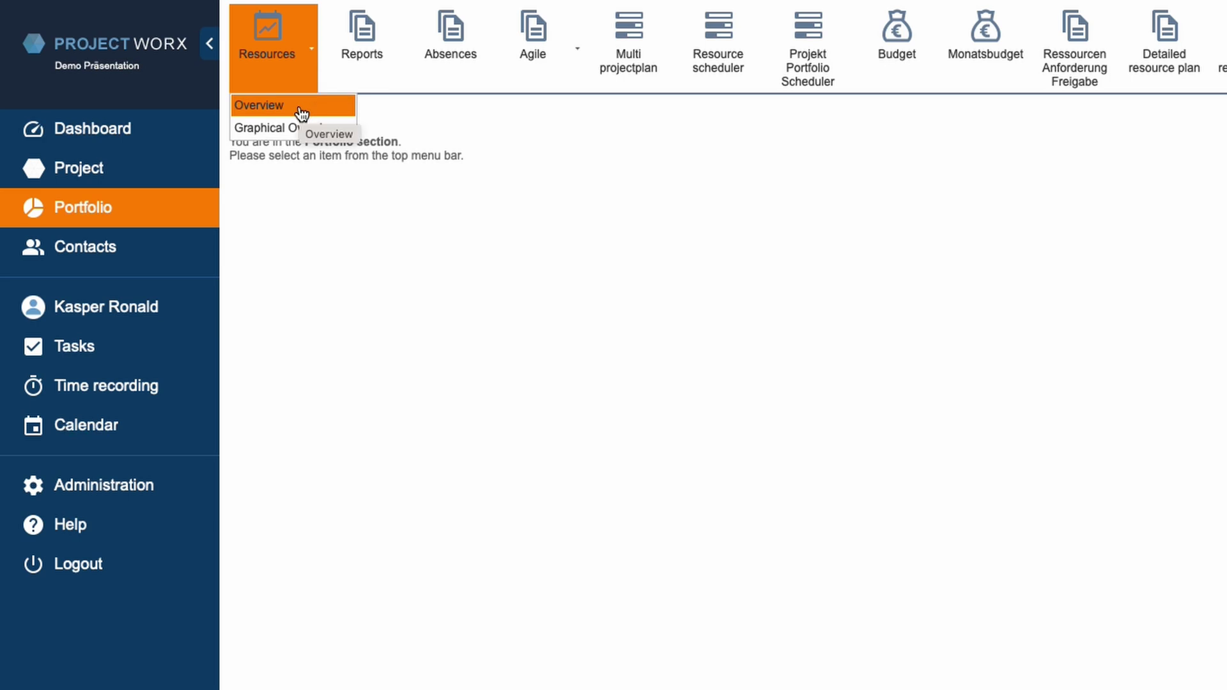
pyautogui.click(301, 114)
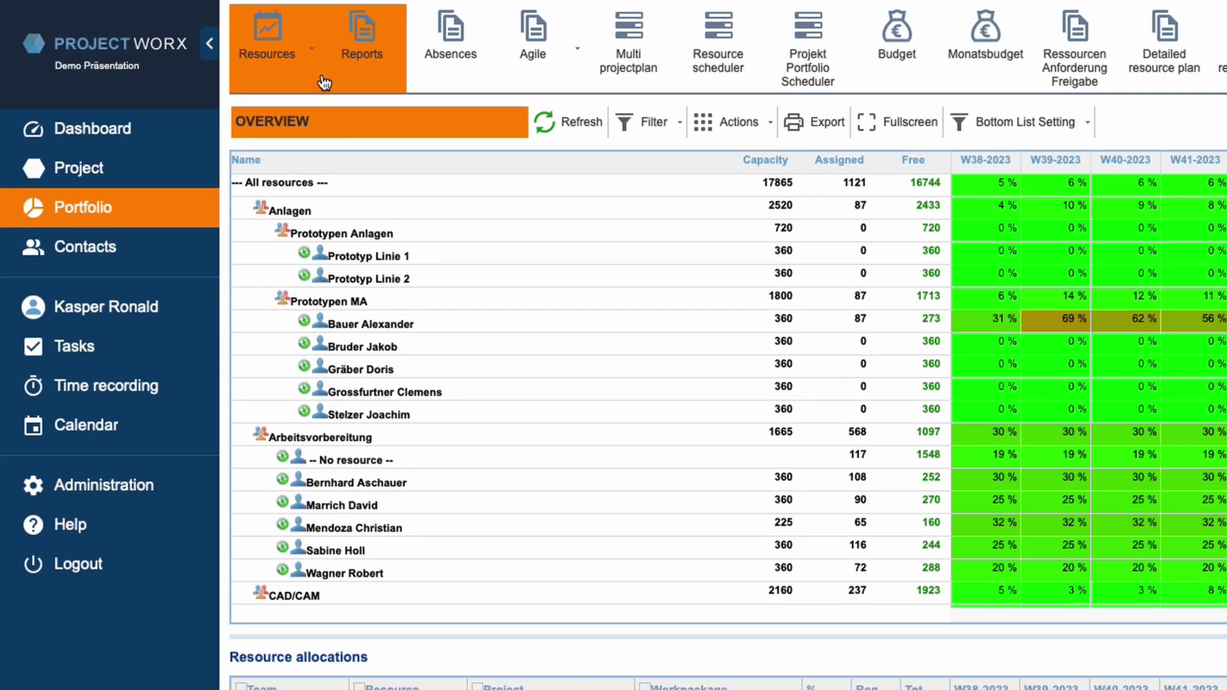
pyautogui.click(312, 65)
pyautogui.click(298, 126)
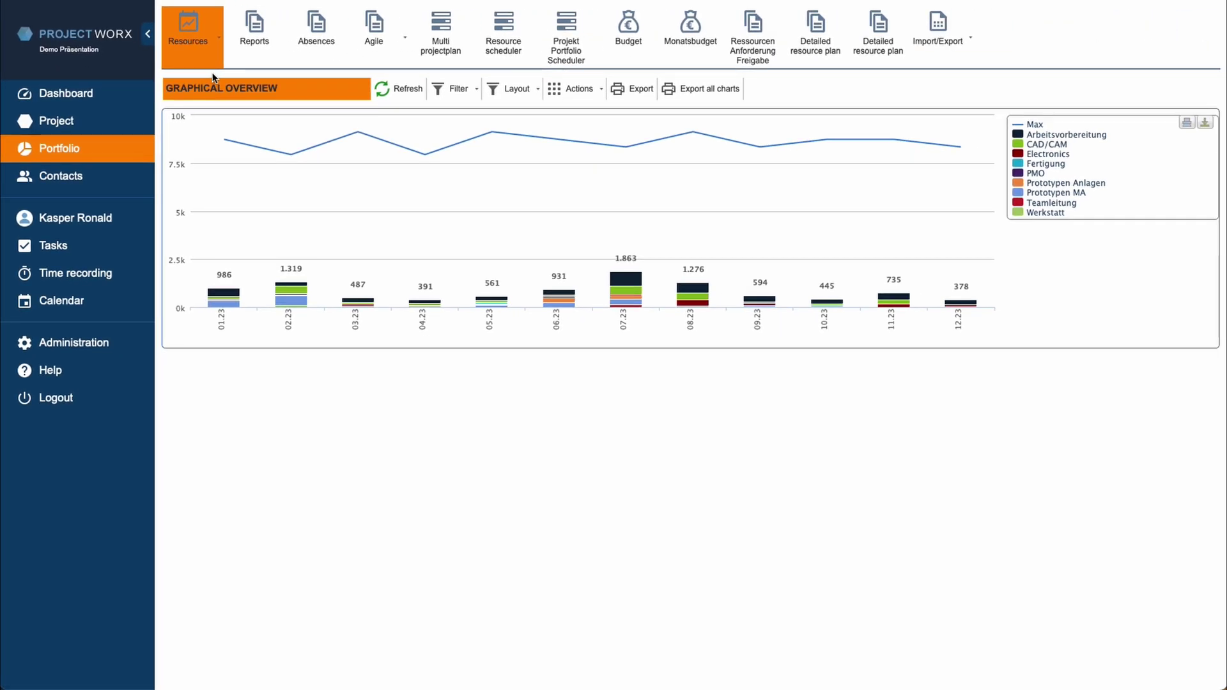
# Step: Lay out the graphical overview with one chart per team and one color per project
pyautogui.click(537, 88)
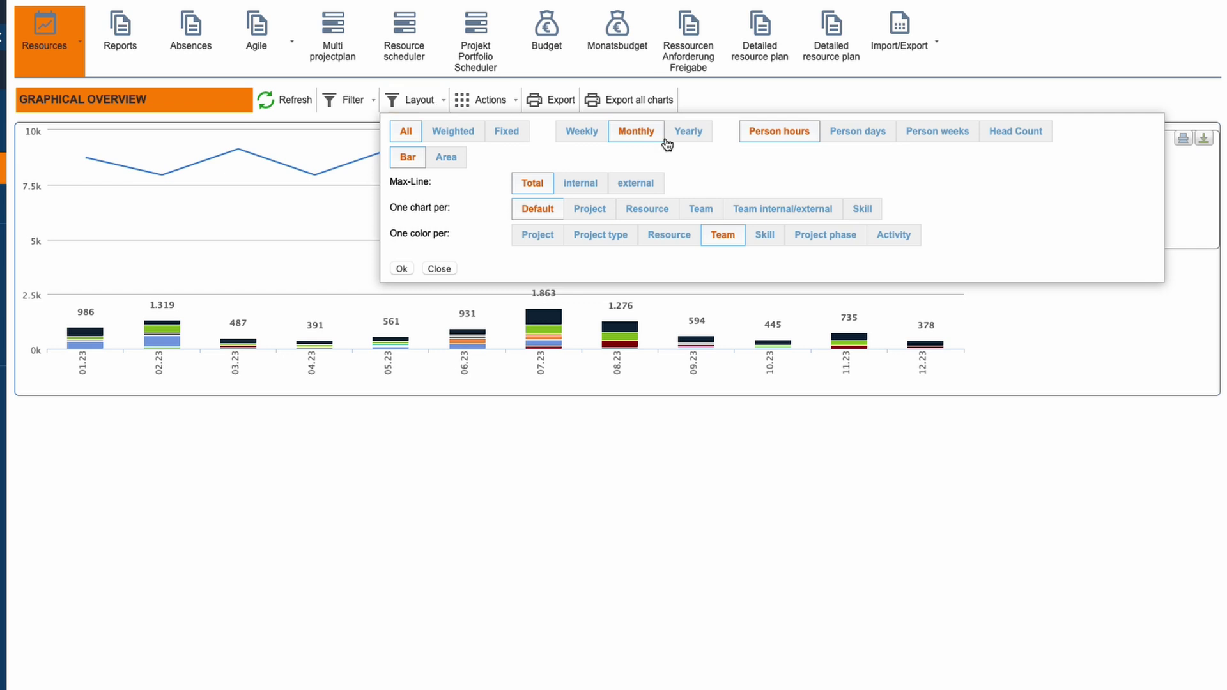
pyautogui.click(708, 209)
pyautogui.click(534, 236)
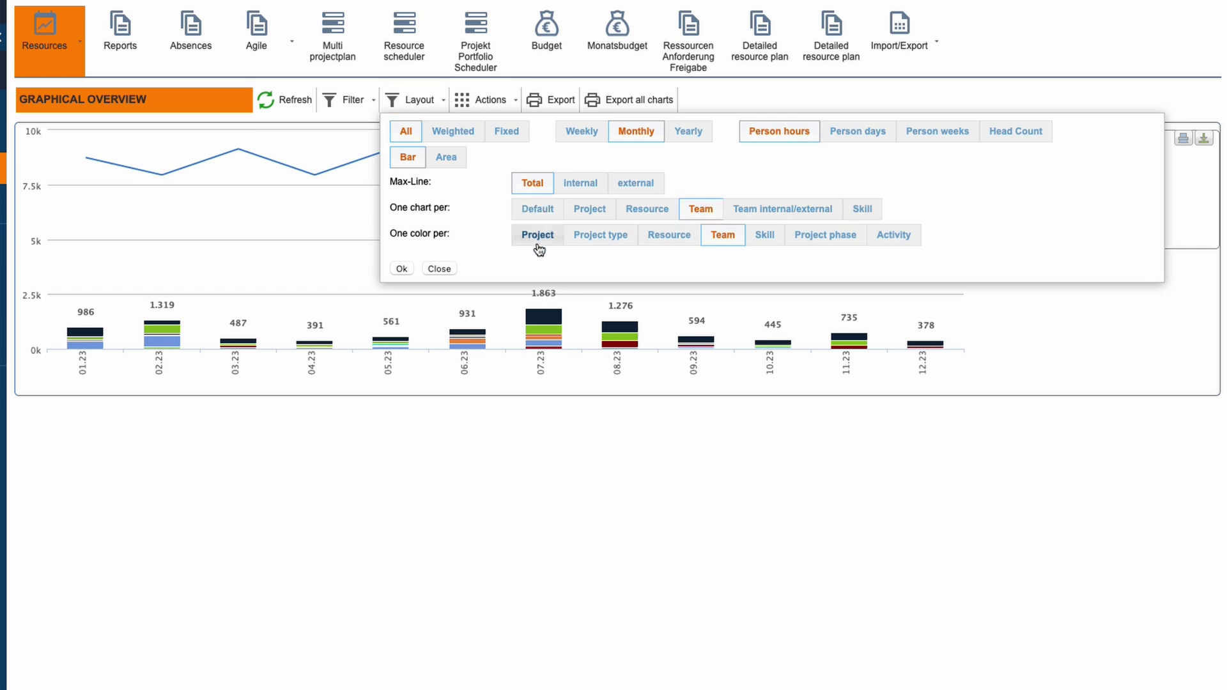
pyautogui.click(400, 308)
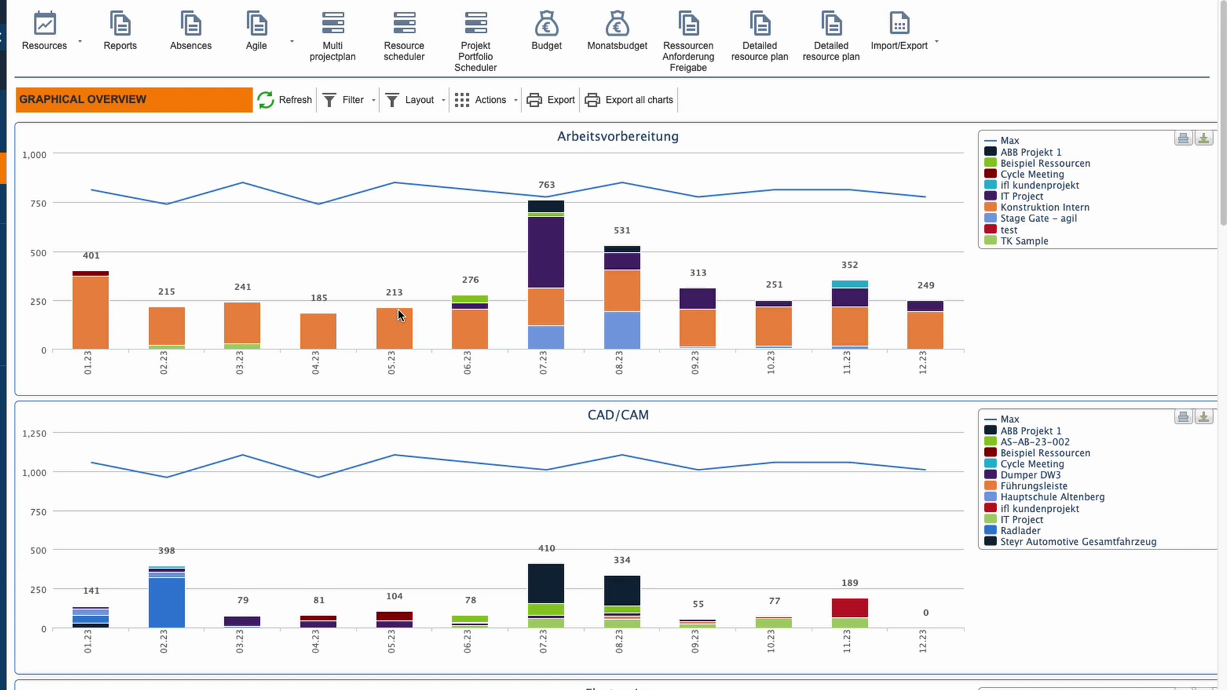
# Step: Filter the graphical overview to the Prototypen MA team
pyautogui.click(348, 100)
pyautogui.click(850, 129)
pyautogui.write('proto')
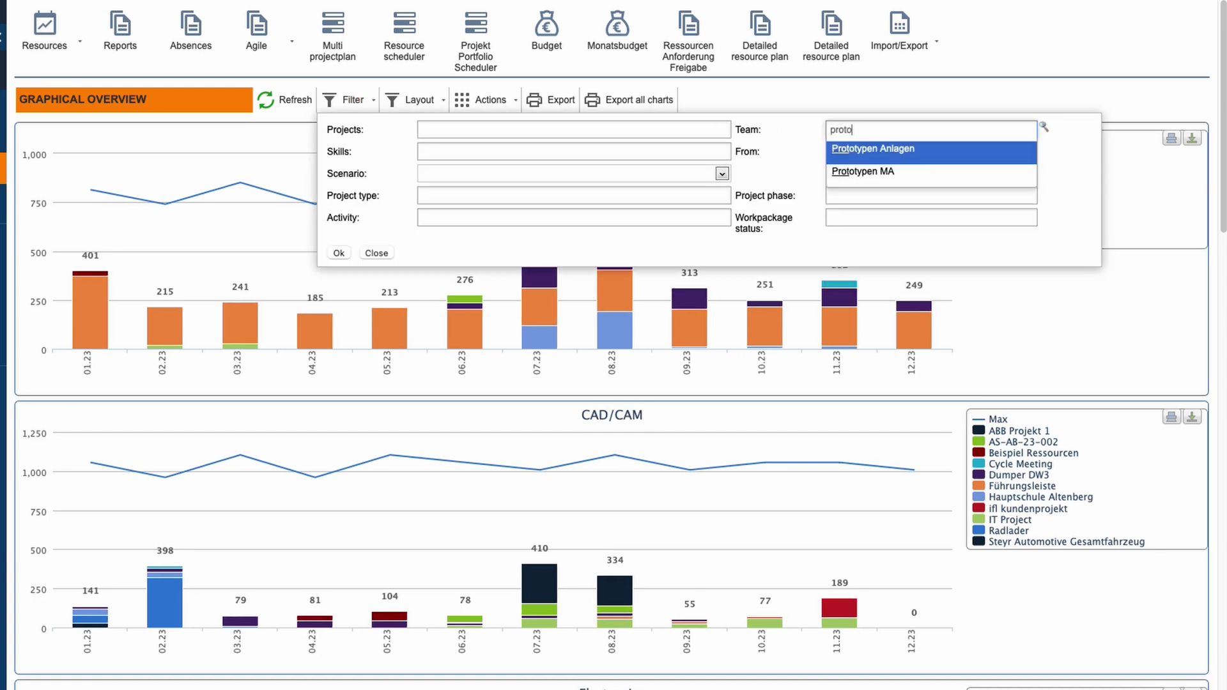
pyautogui.press('Return')
# Step: Change the graphical overview layout to one chart per resource and apply it
pyautogui.click(418, 100)
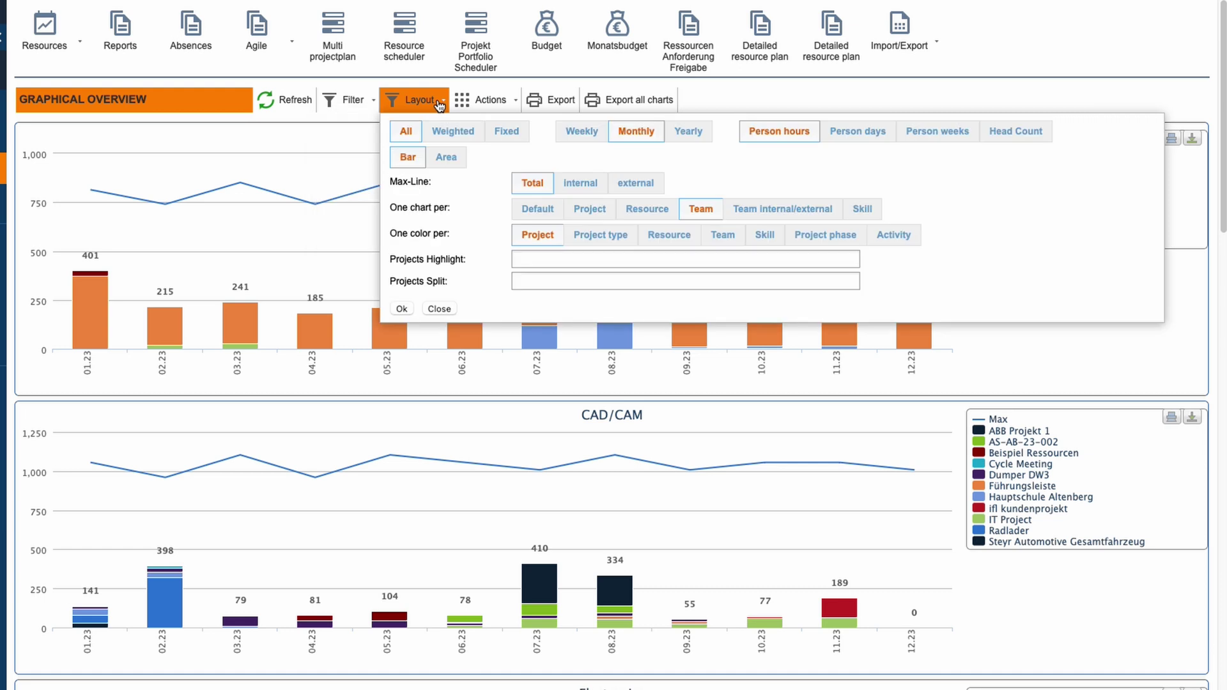
pyautogui.click(633, 210)
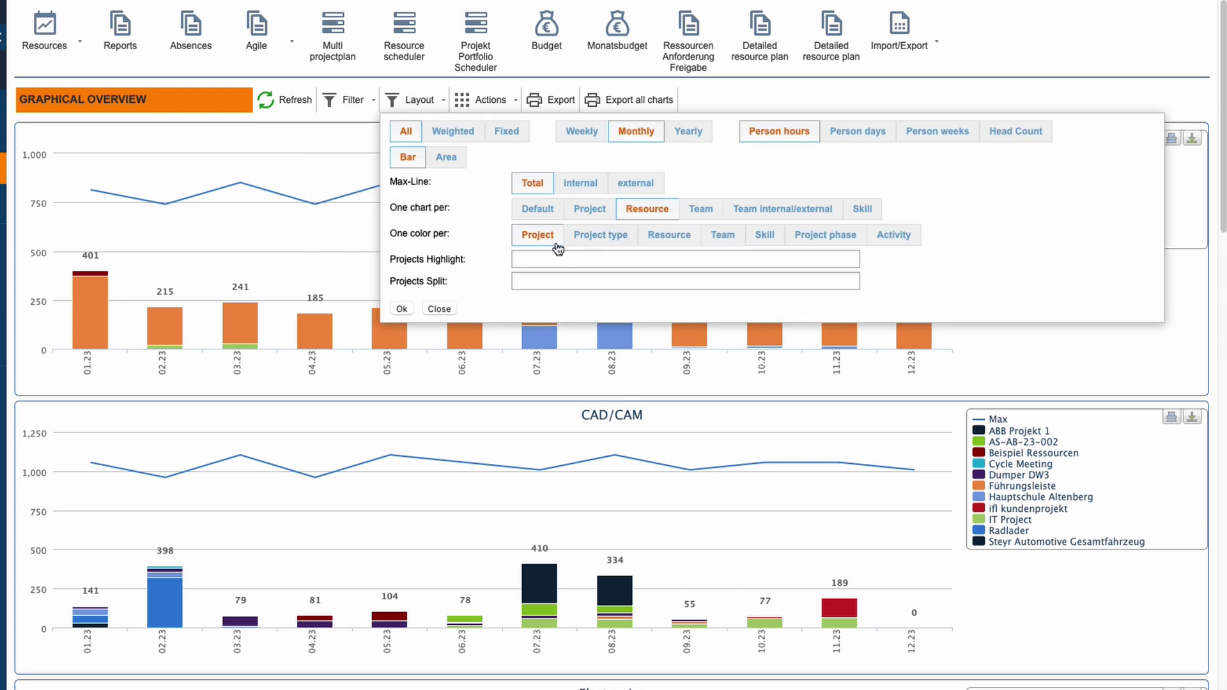
pyautogui.click(403, 309)
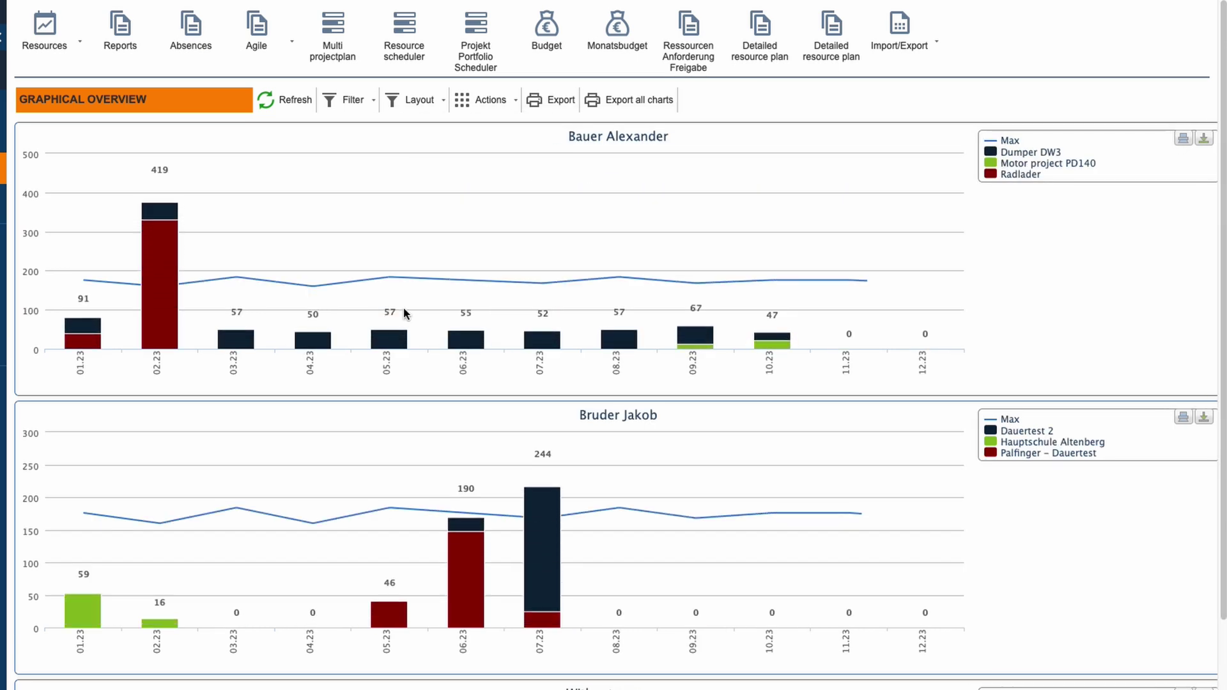